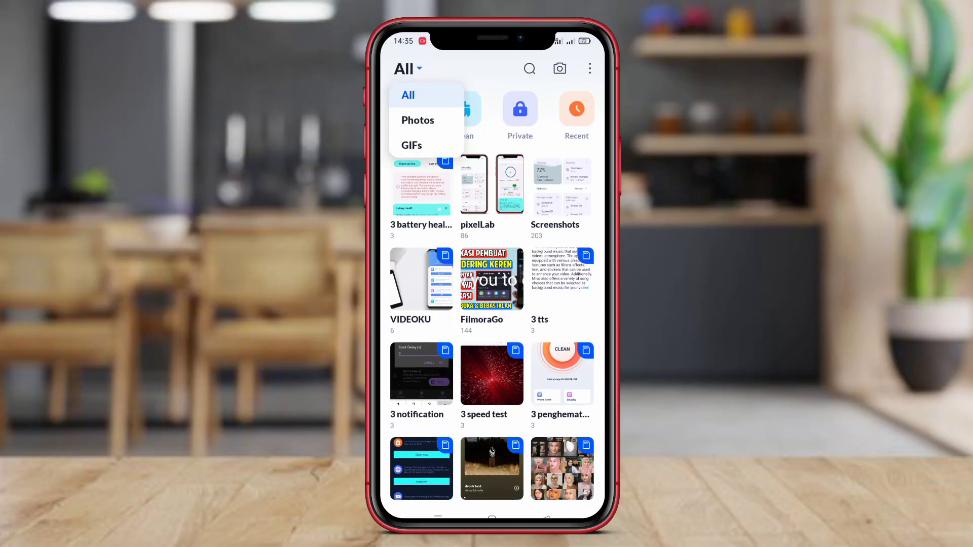
# Step: Filter XGallery's albums to Photos, then open Pin and the all-media-by-date view
pyautogui.click(417, 121)
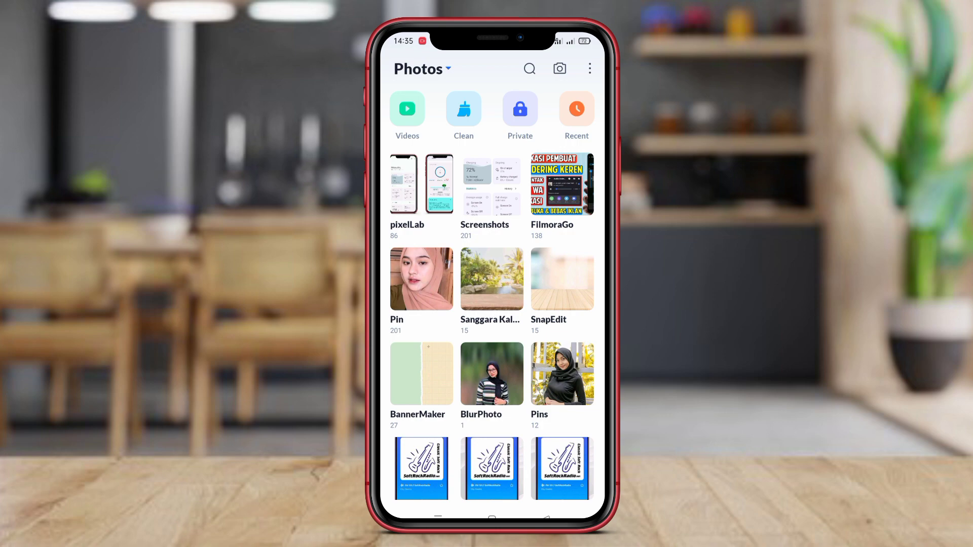
pyautogui.click(421, 279)
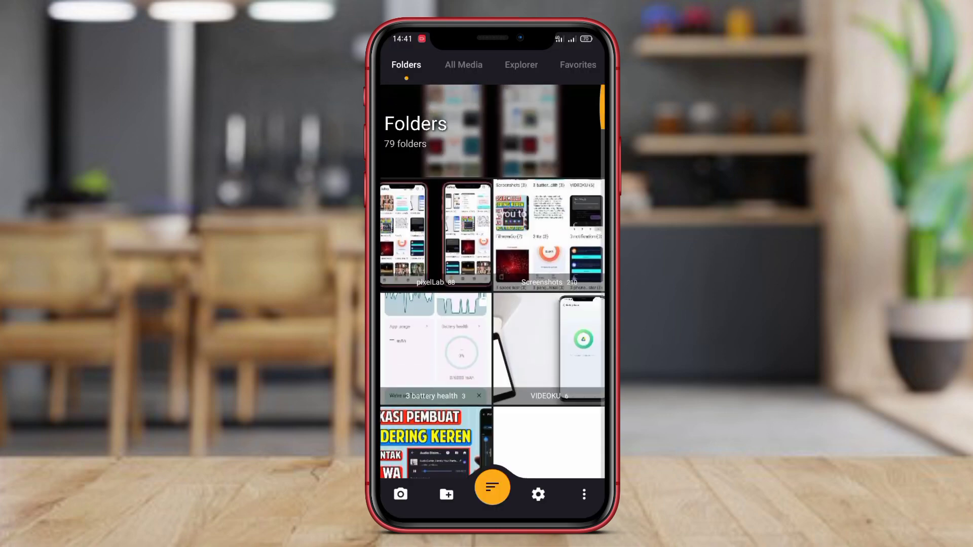
pyautogui.click(463, 65)
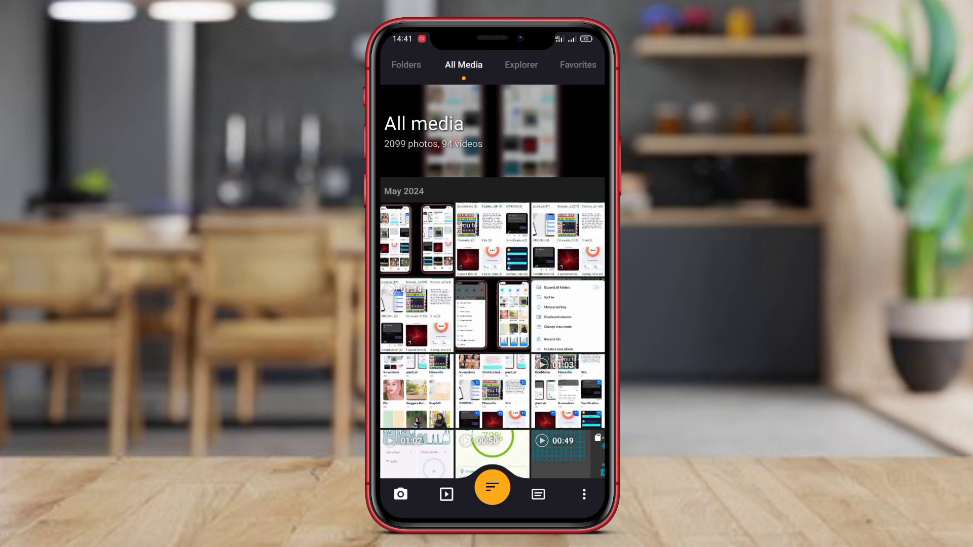
pyautogui.scroll(-3, 493, 281)
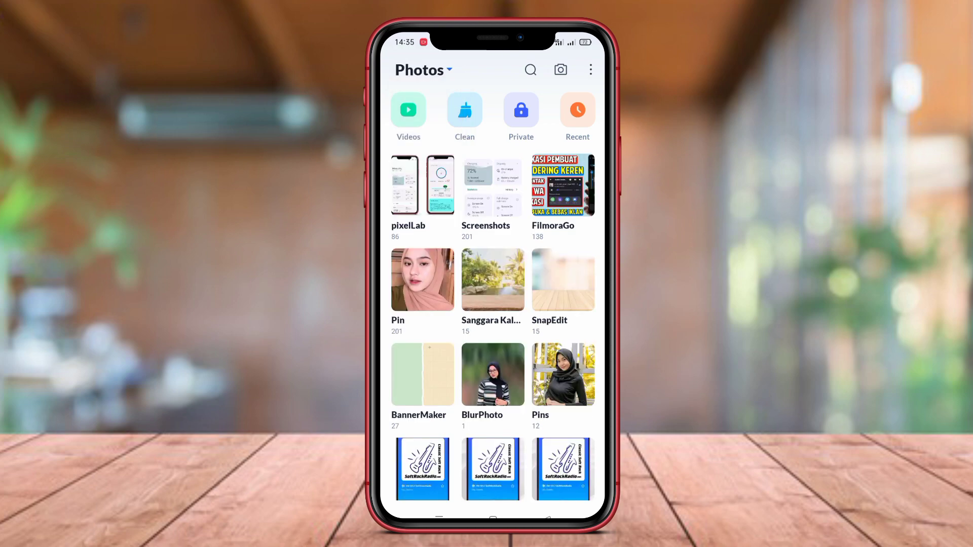
# Step: Open the Pin album and swipe through its photos full-screen
pyautogui.click(425, 290)
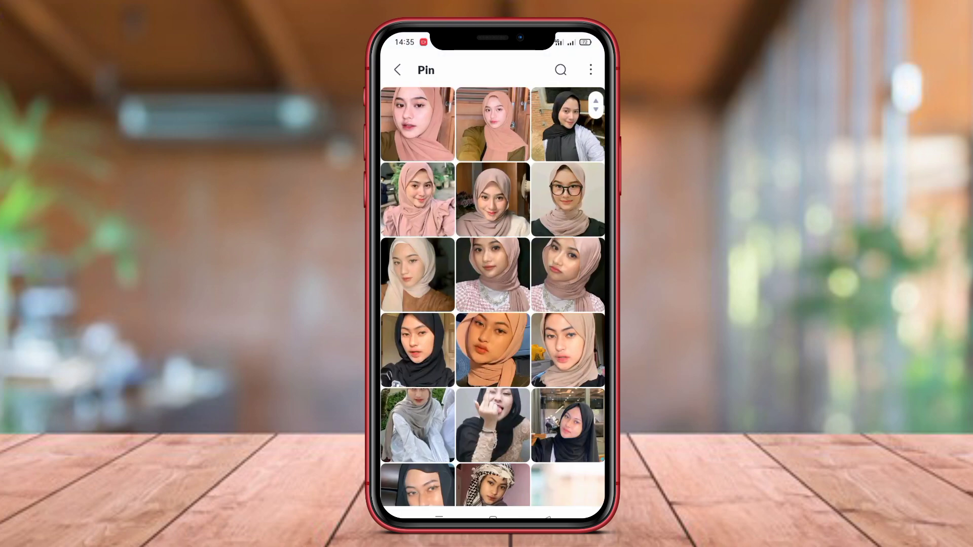
pyautogui.click(412, 124)
pyautogui.moveTo(561, 335); pyautogui.dragTo(388, 335)
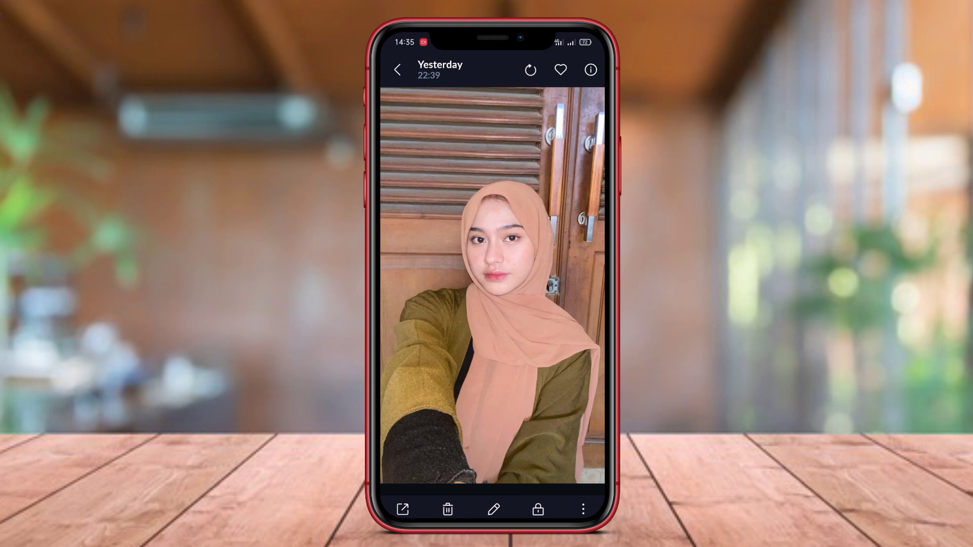
pyautogui.click(397, 69)
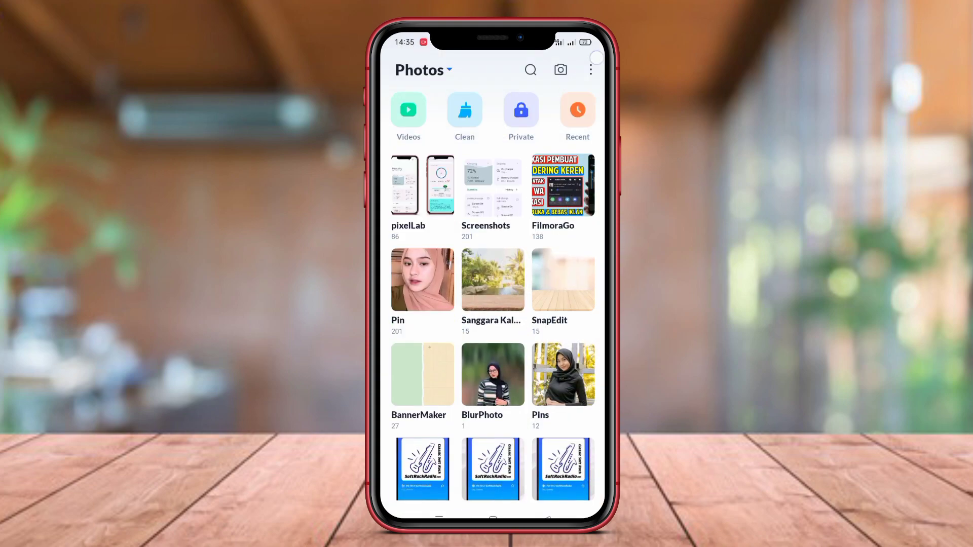
# Step: Turn Expand all folders on, then switch back to album folders
pyautogui.click(590, 70)
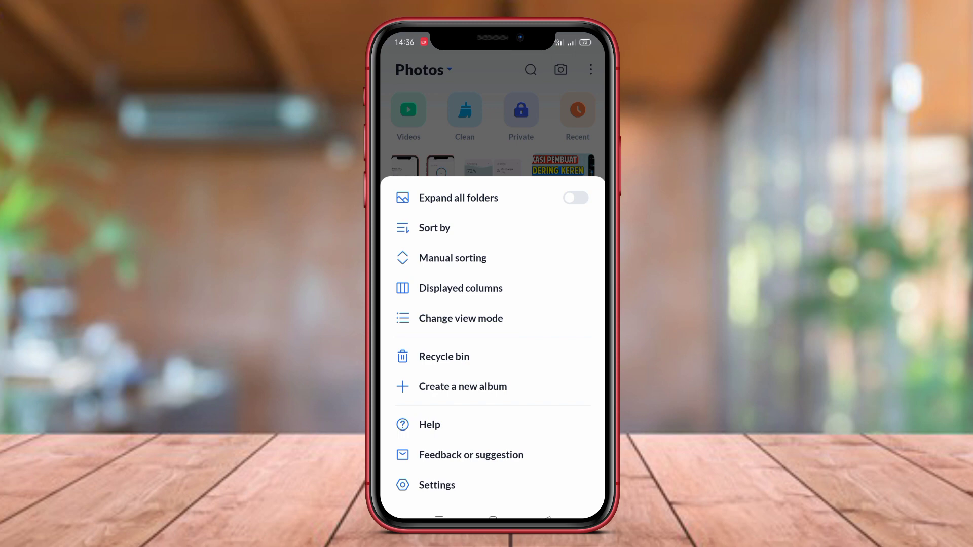
pyautogui.click(494, 206)
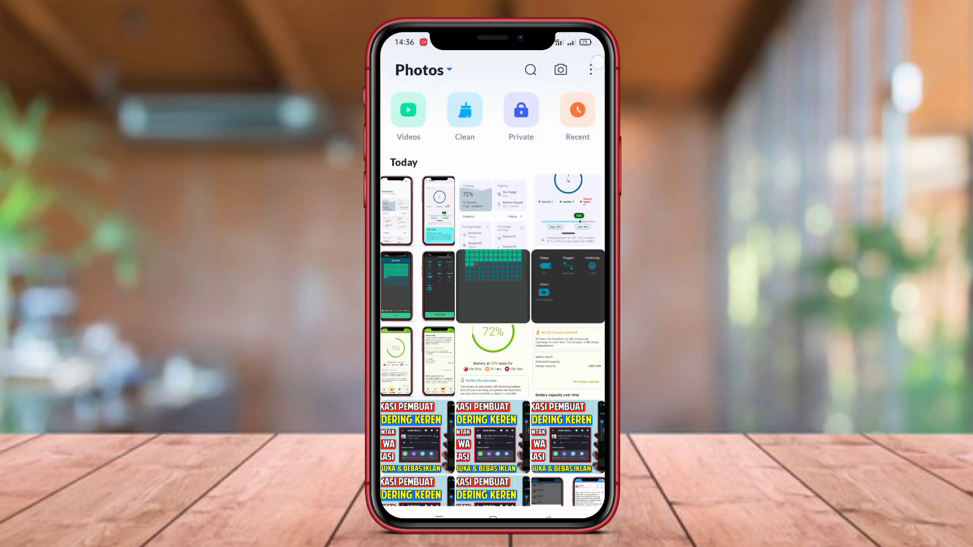
pyautogui.click(591, 69)
pyautogui.click(576, 287)
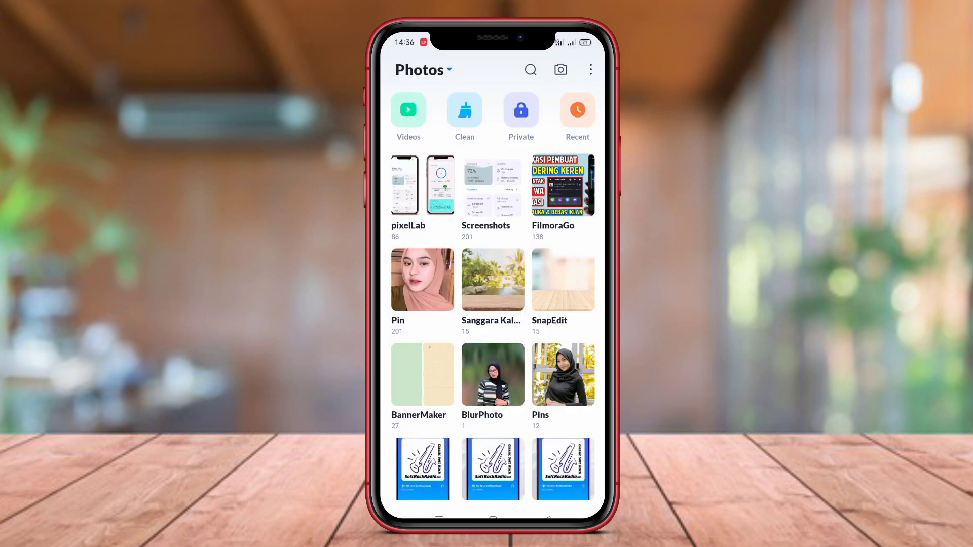
# Step: Open Videos > VIDEOKU and play its first video
pyautogui.click(423, 70)
pyautogui.click(419, 122)
pyautogui.click(408, 110)
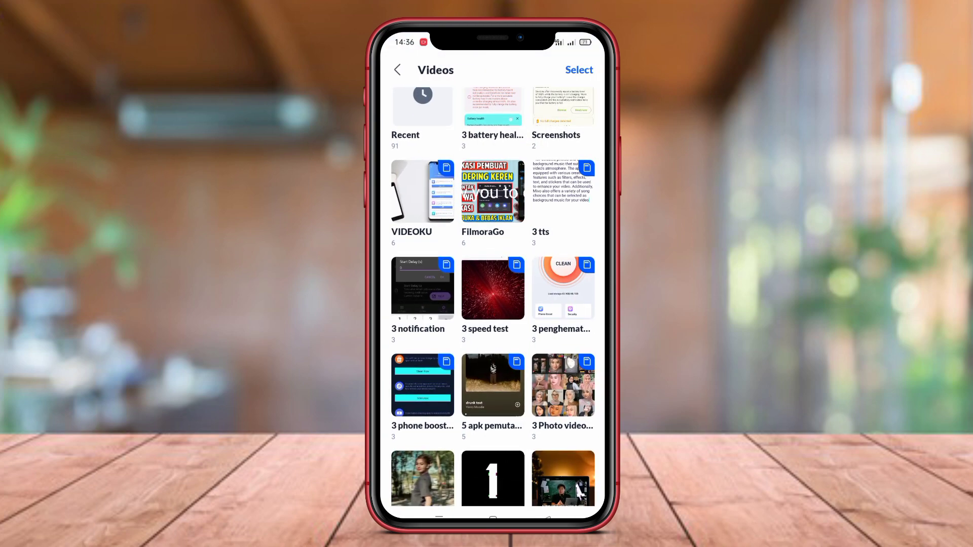
pyautogui.click(423, 199)
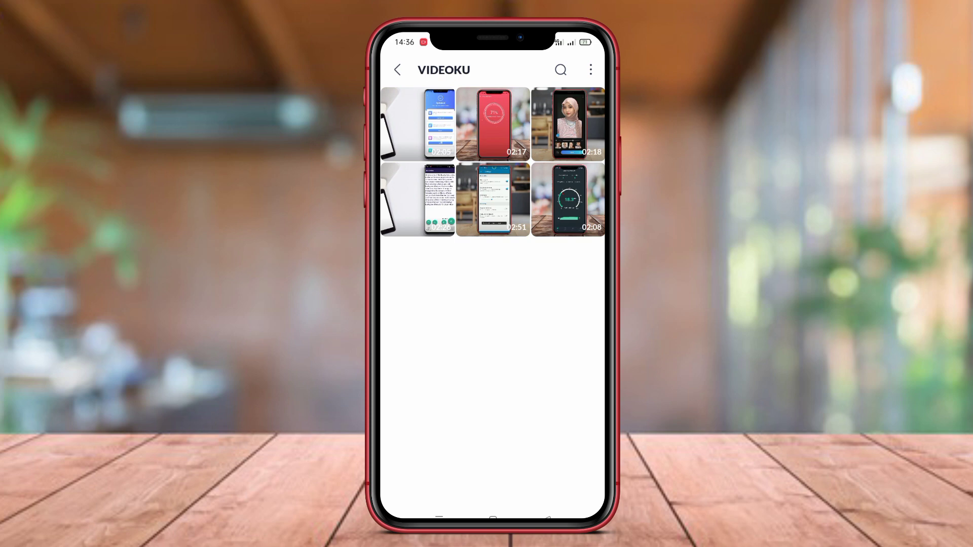
pyautogui.click(418, 124)
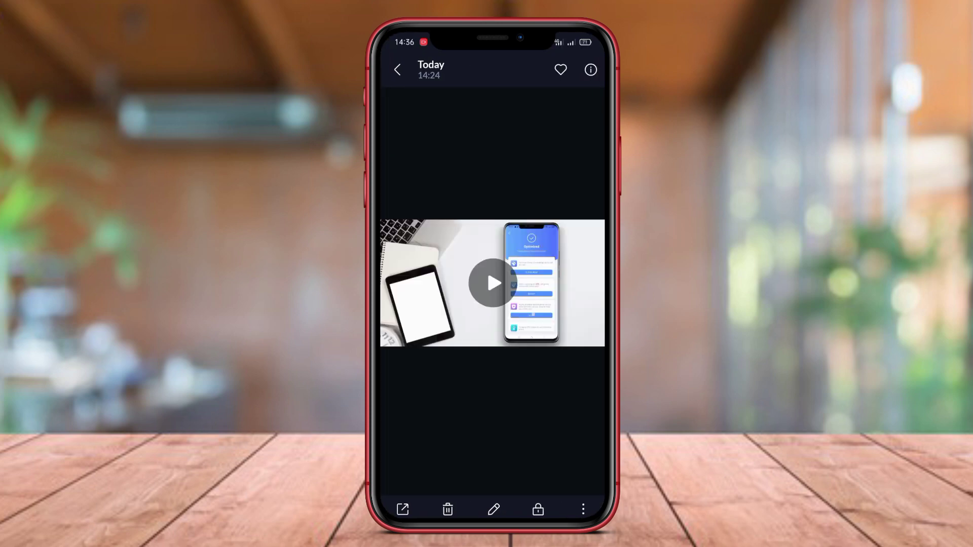
pyautogui.click(493, 283)
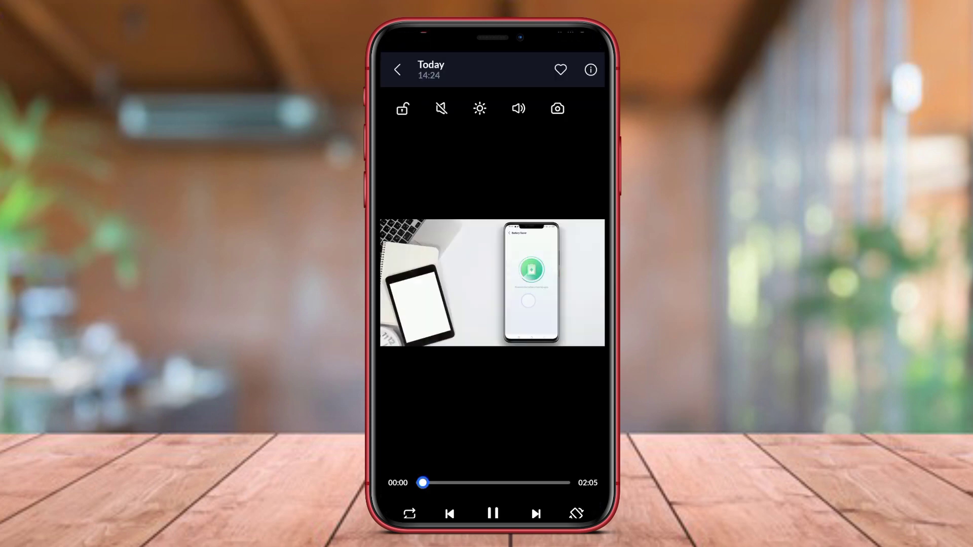
# Step: Return from the player to the Photos album list and bring up its options menu
pyautogui.click(397, 70)
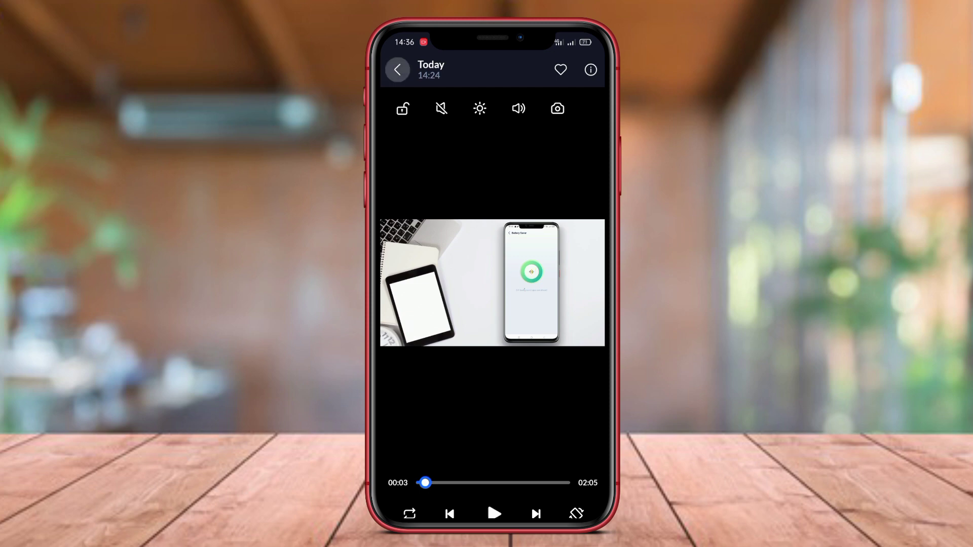
pyautogui.click(397, 69)
pyautogui.click(398, 70)
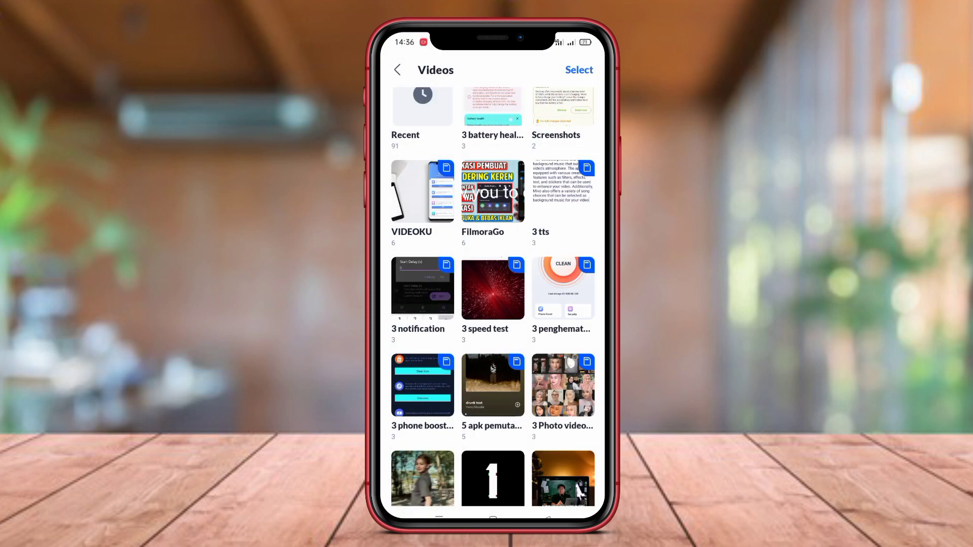
pyautogui.click(397, 69)
pyautogui.click(592, 69)
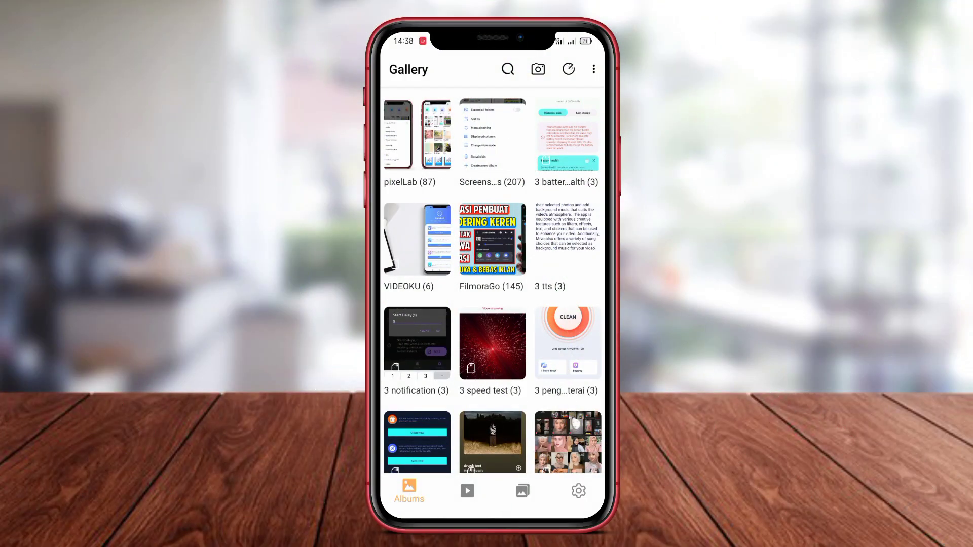
# Step: Open the pixelLab album and swipe through its photos full-screen
pyautogui.click(417, 135)
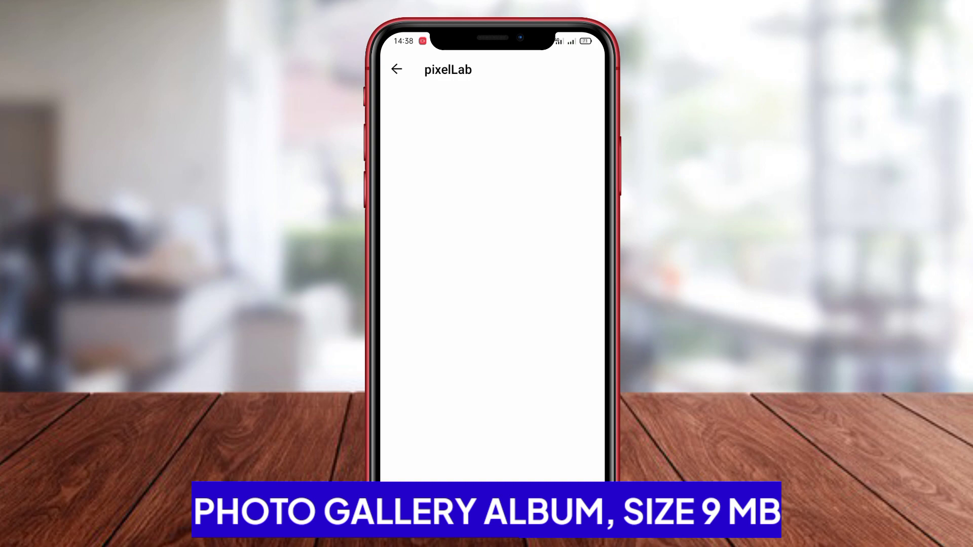
pyautogui.click(408, 115)
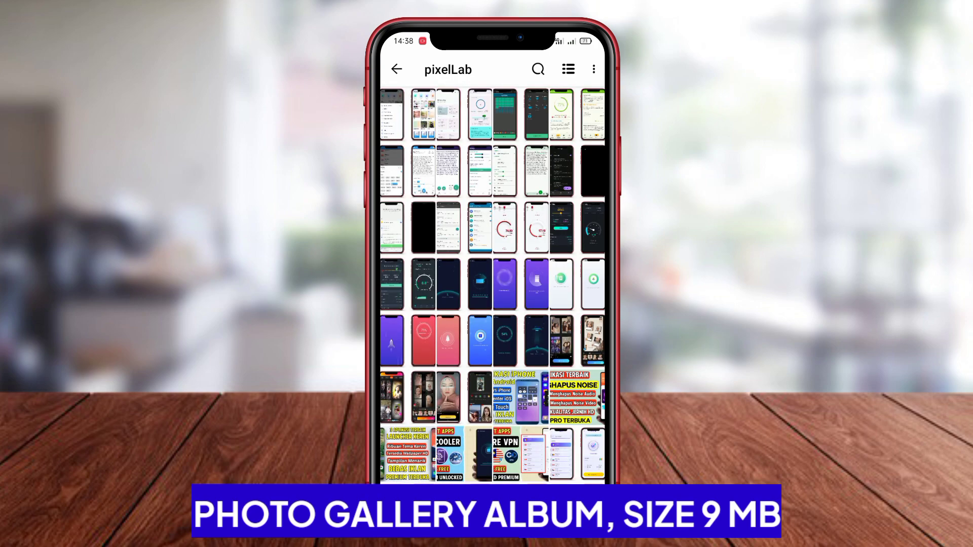
pyautogui.moveTo(563, 304); pyautogui.dragTo(427, 305)
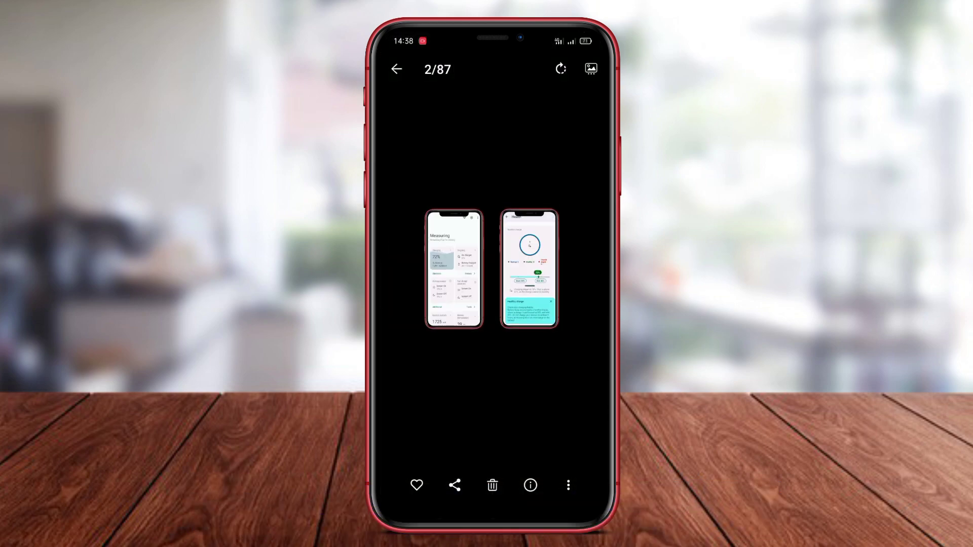
pyautogui.click(397, 70)
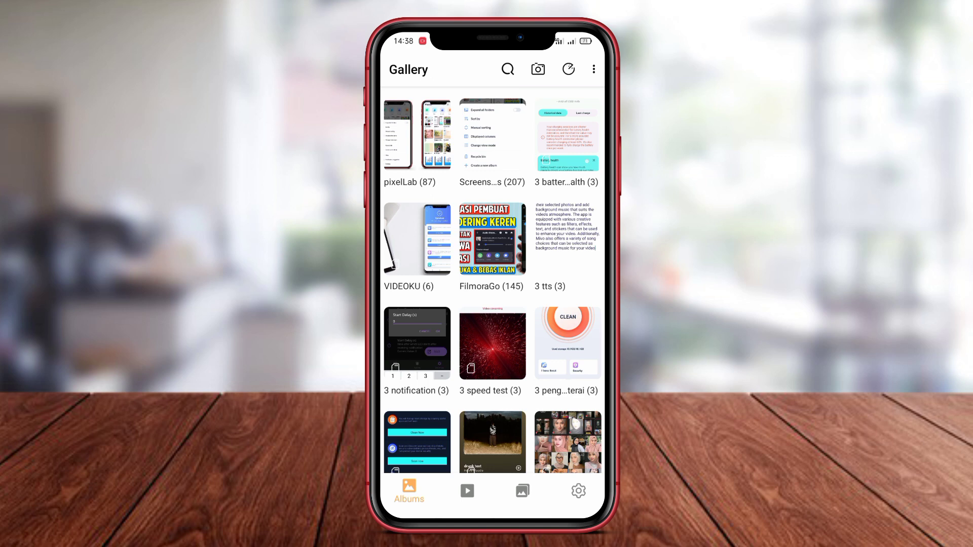
# Step: Show the albums as a list, then switch back to a grid
pyautogui.click(593, 69)
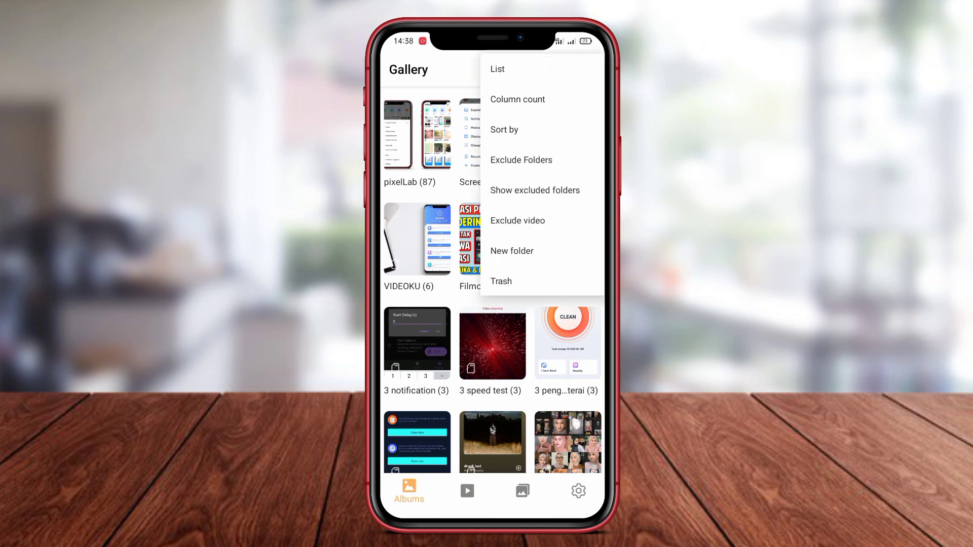
pyautogui.click(550, 70)
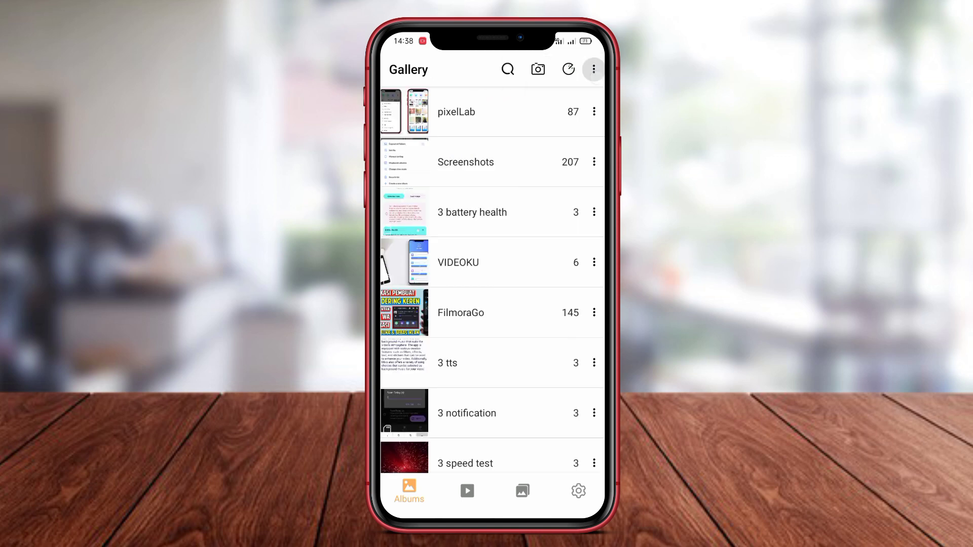
pyautogui.click(594, 69)
pyautogui.click(532, 69)
# Step: Set the album grid to four columns, then to two columns
pyautogui.click(594, 70)
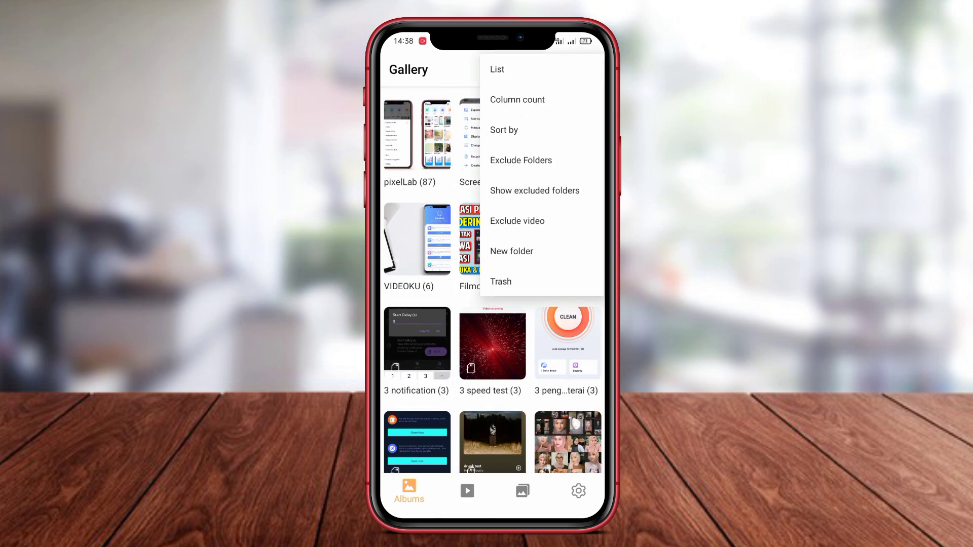
pyautogui.click(518, 100)
pyautogui.click(495, 233)
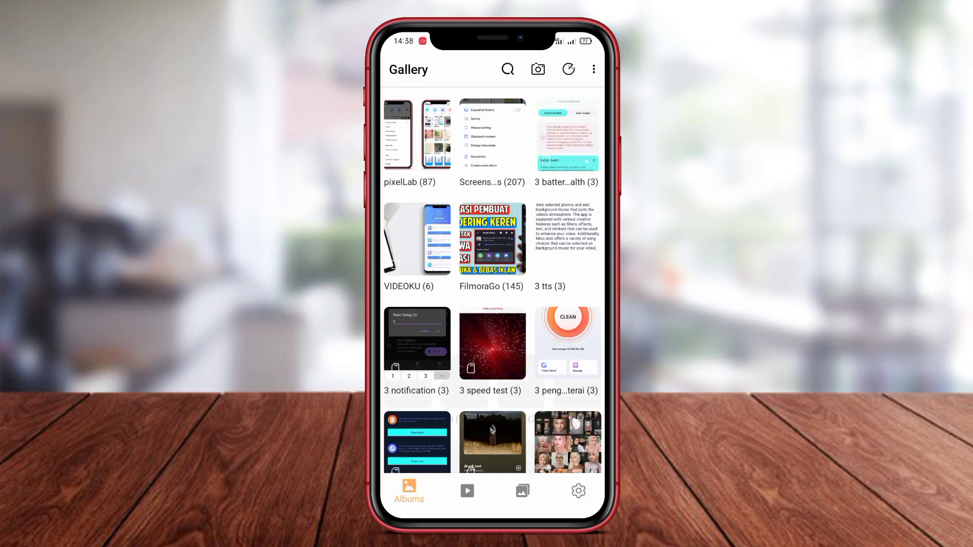
pyautogui.click(594, 69)
pyautogui.click(517, 100)
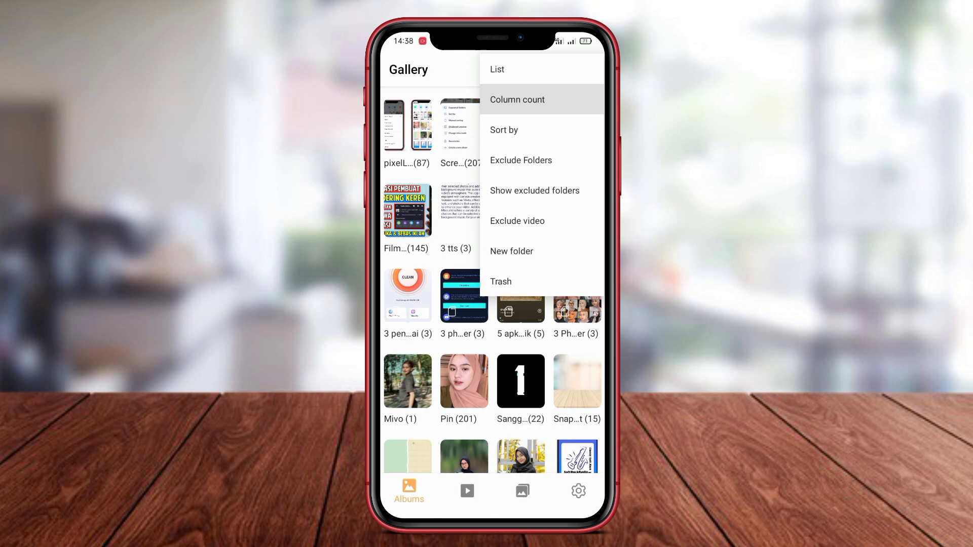
pyautogui.click(486, 171)
# Step: Check the all-photos view's options, then show video albums and open Screenshots
pyautogui.click(522, 491)
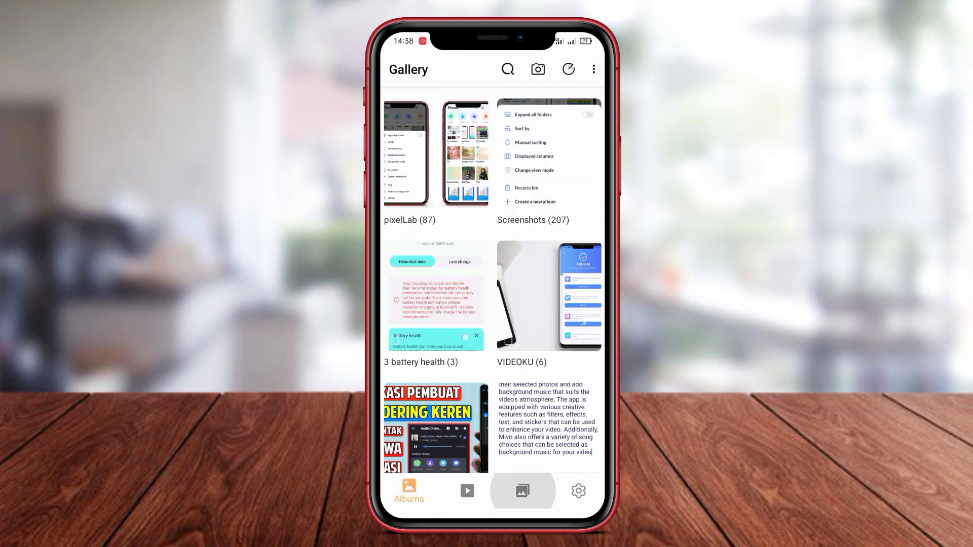
pyautogui.click(594, 69)
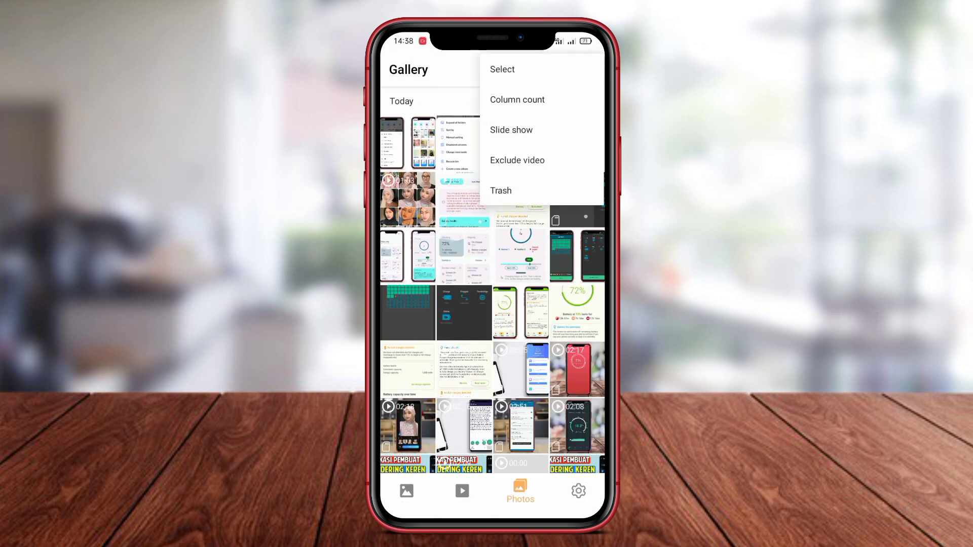
pyautogui.click(503, 265)
pyautogui.click(462, 491)
pyautogui.click(435, 152)
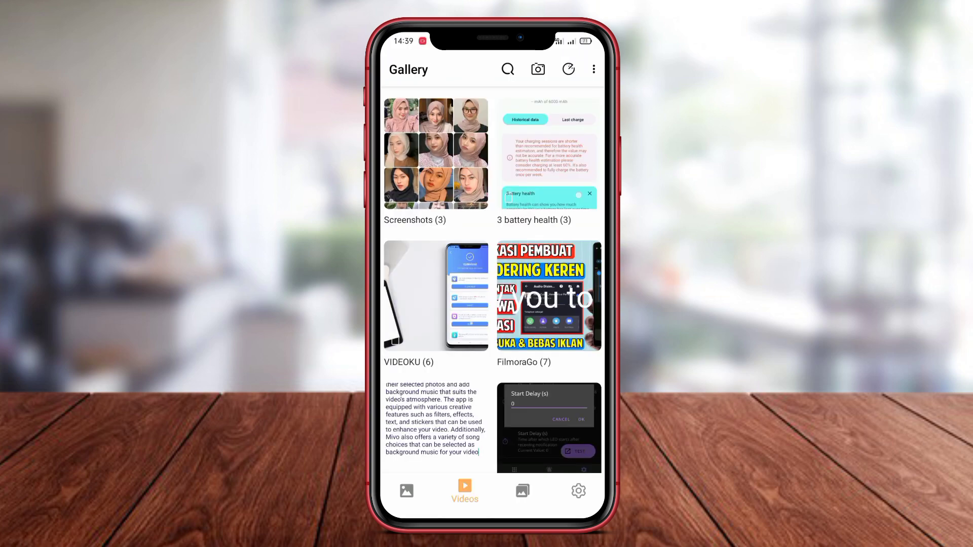
# Step: Enter photo selection mode from the Photos menu, then exit and return to the albums
pyautogui.click(520, 491)
pyautogui.click(594, 69)
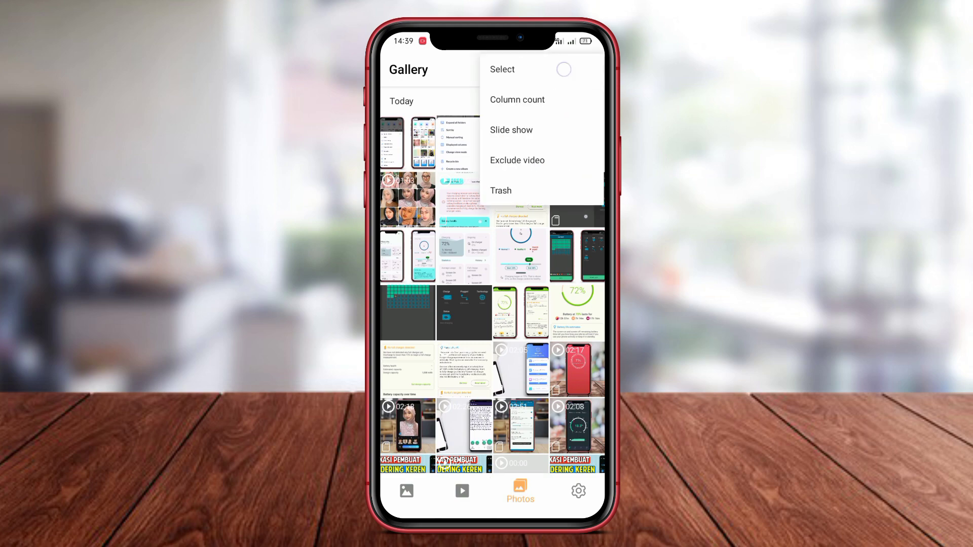
pyautogui.click(517, 68)
pyautogui.click(396, 70)
pyautogui.click(462, 490)
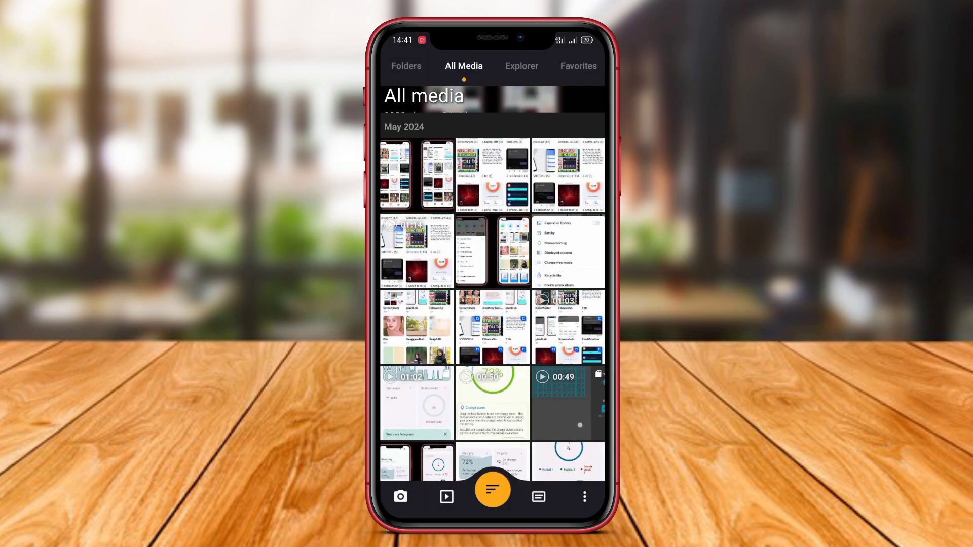
# Step: Switch to the Explorer view to browse the storage folders
pyautogui.click(521, 65)
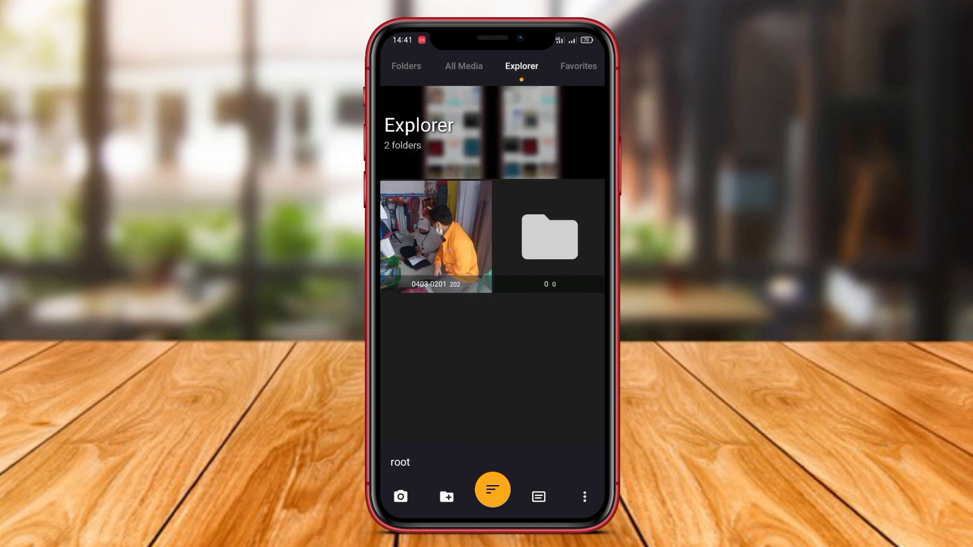
# Step: Browse Favorites and Folders, look inside pixelLab, and cancel adding a folder
pyautogui.click(578, 66)
pyautogui.click(406, 66)
pyautogui.scroll(-3, 493, 304)
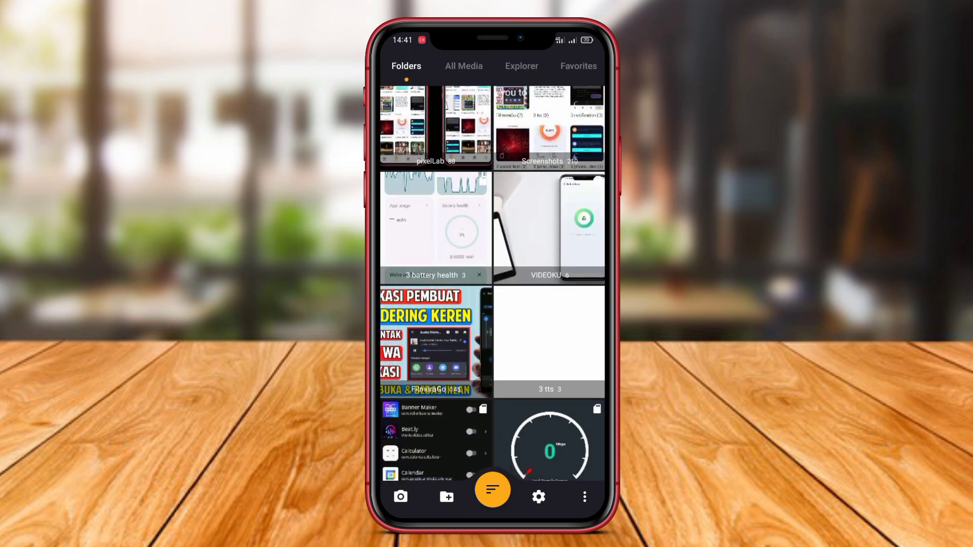
pyautogui.scroll(2, 492, 304)
pyautogui.click(439, 212)
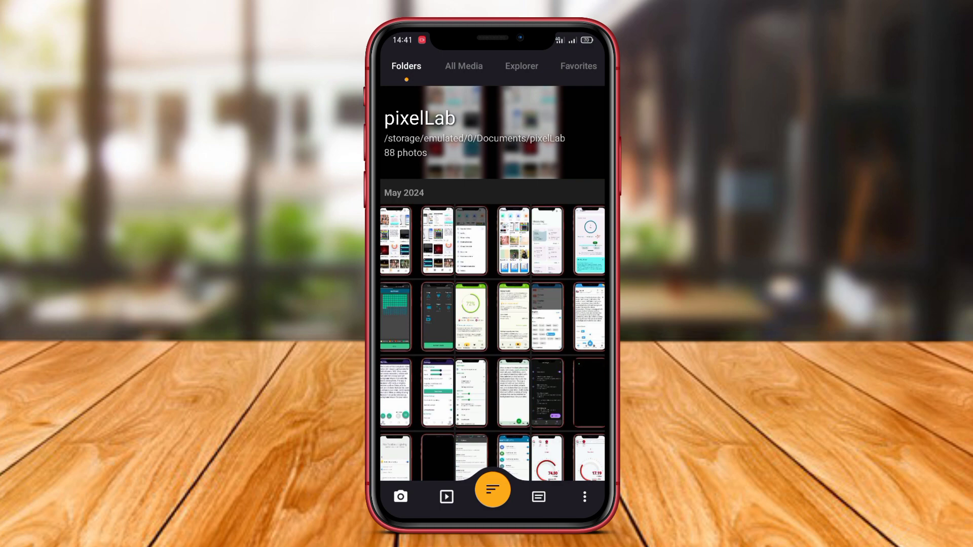
pyautogui.scroll(-1, 492, 304)
pyautogui.press('Escape')
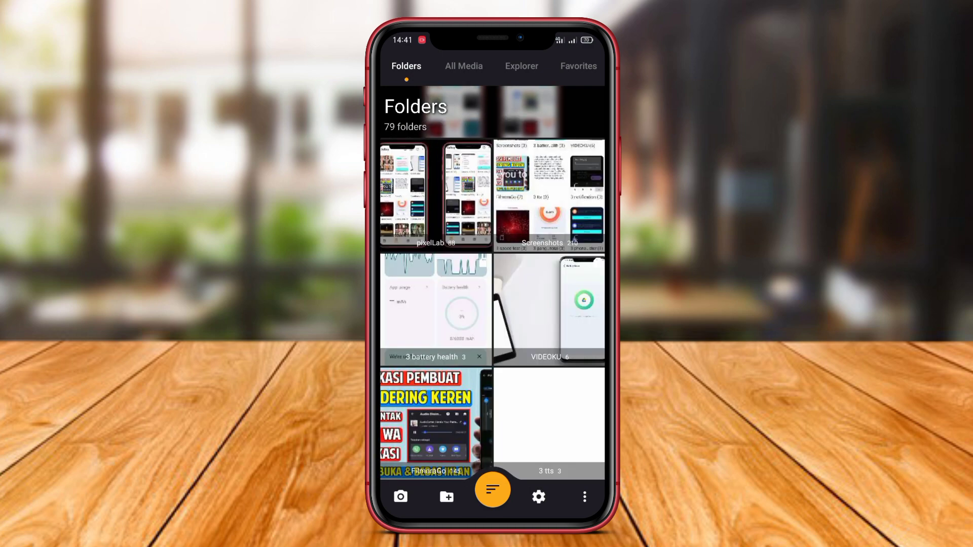
pyautogui.click(447, 497)
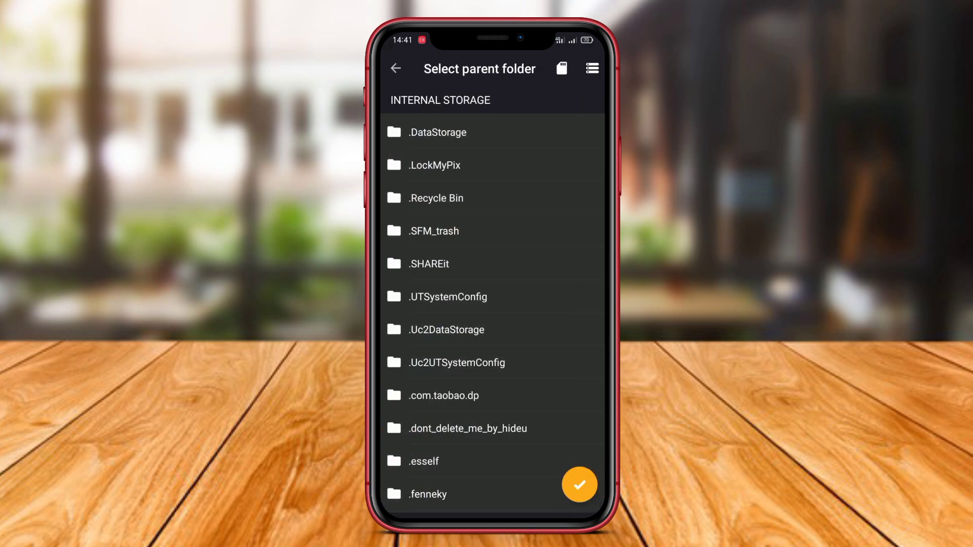
pyautogui.press('Escape')
# Step: Play VIDEOKU's first video in Video (System), then close it
pyautogui.click(550, 311)
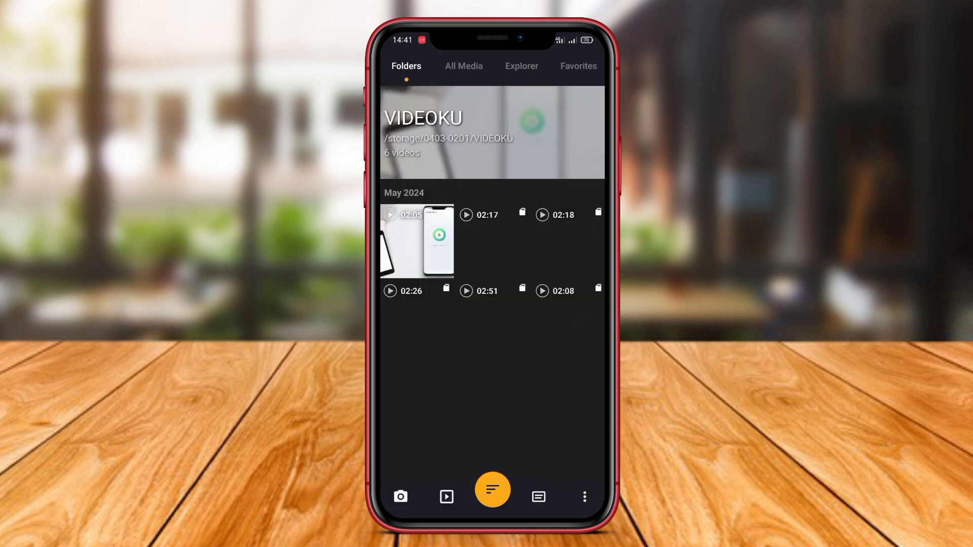
pyautogui.click(416, 242)
pyautogui.click(471, 454)
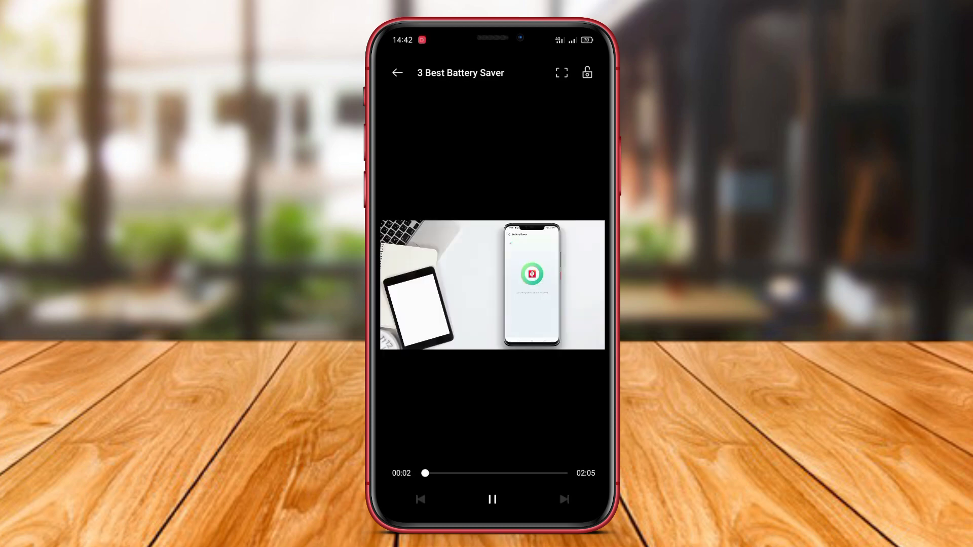
pyautogui.press('Escape')
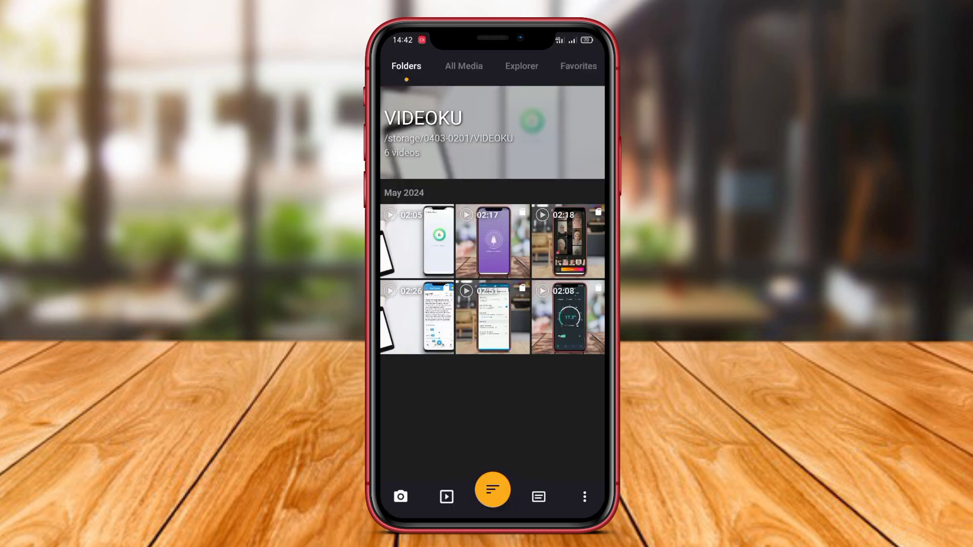
# Step: Set VIDEOKU's view mode to Mosaic, then start and stop a slideshow
pyautogui.click(492, 490)
pyautogui.click(458, 182)
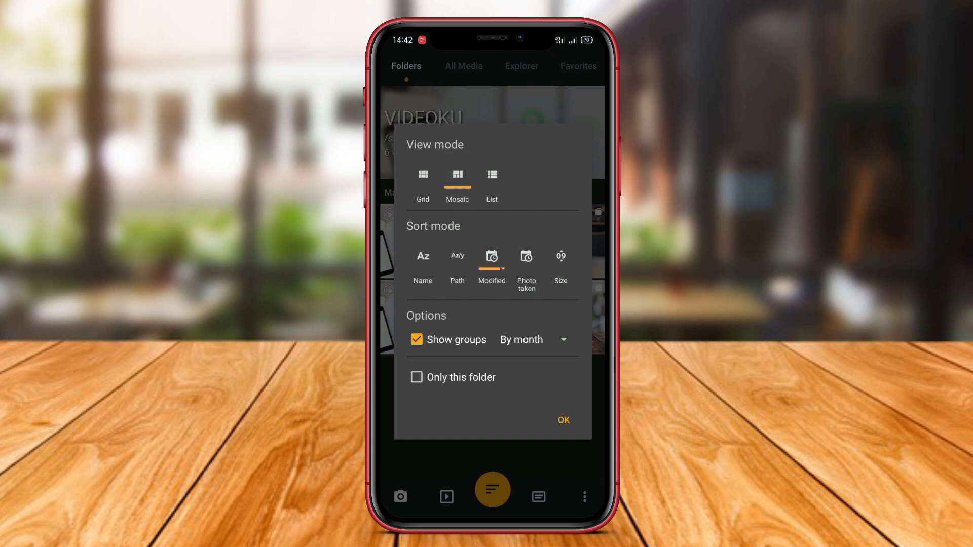
pyautogui.click(563, 420)
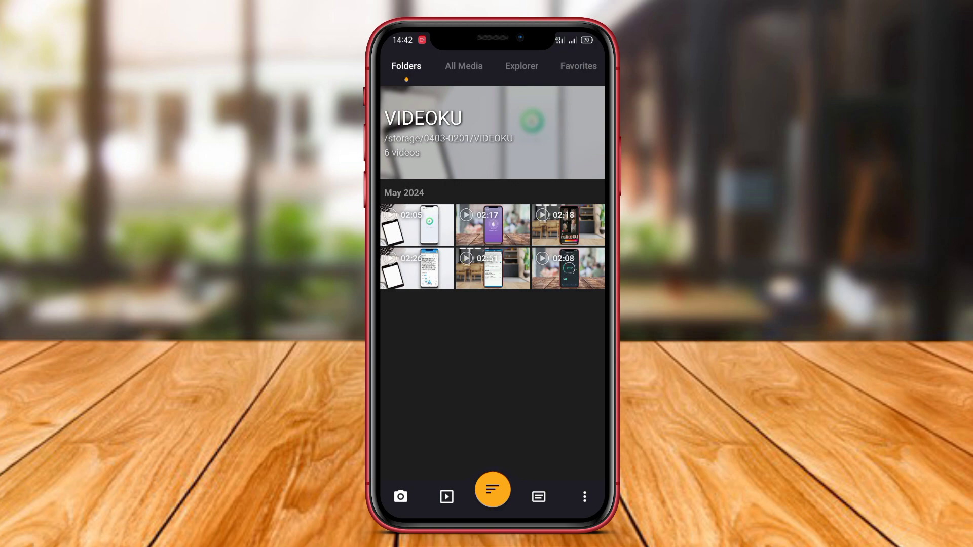
pyautogui.click(447, 496)
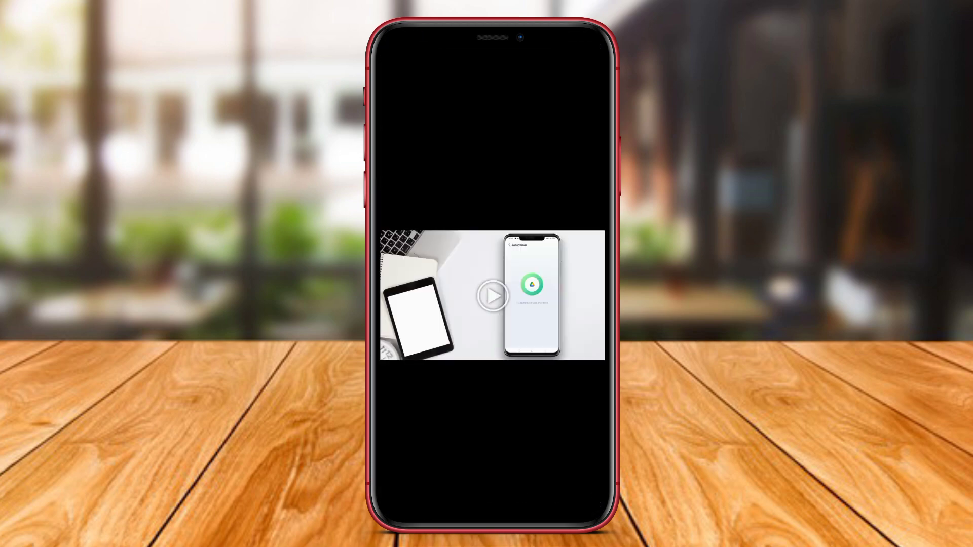
pyautogui.press('Escape')
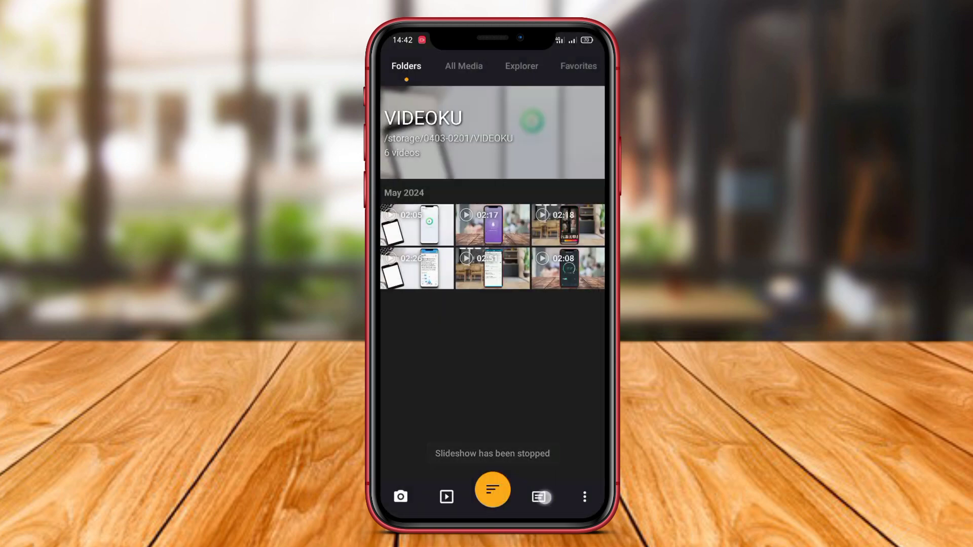